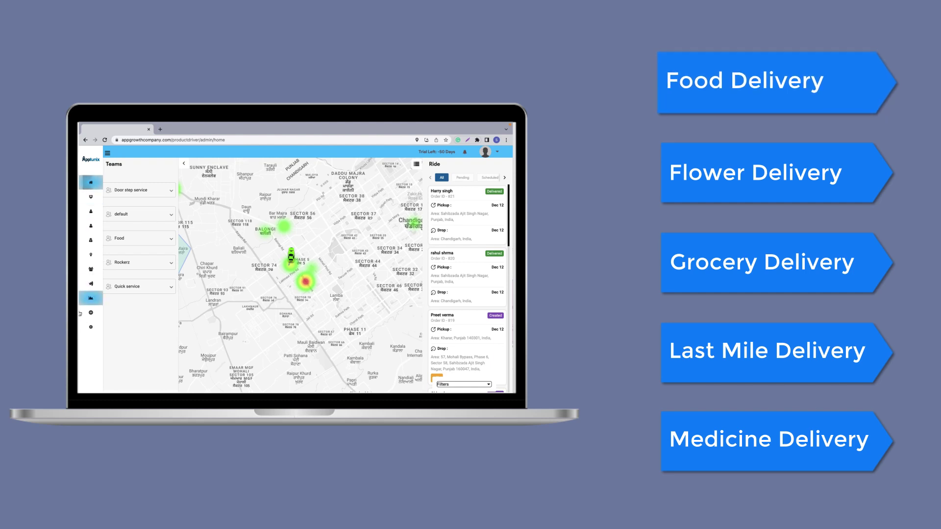
- Expand the dashboard's side navigation so page names appear beside each icon
left_click(107, 154)
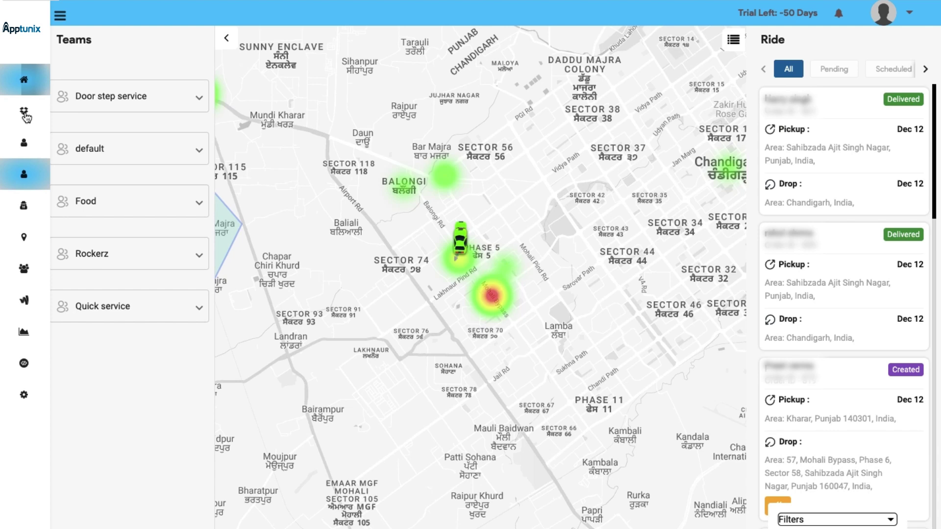
- Expand the side navigation and view, then close, the car's details on the map
left_click(58, 16)
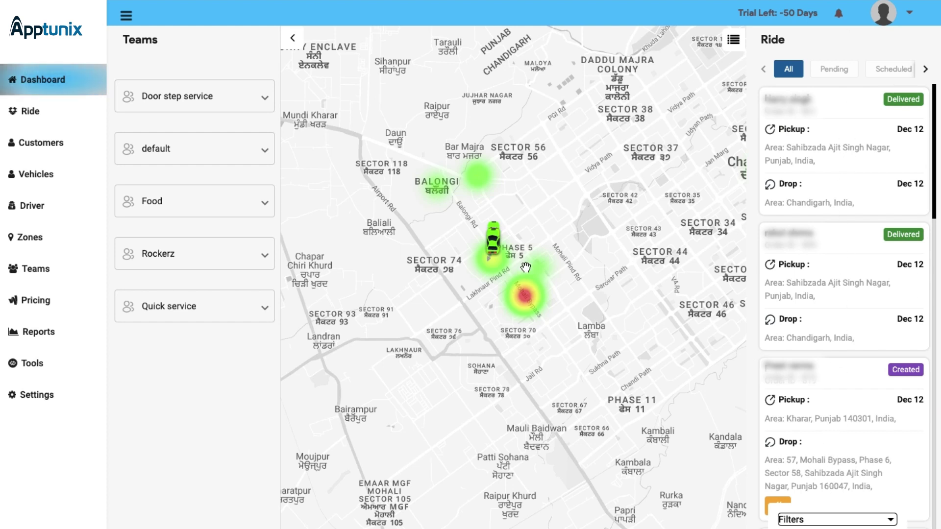
left_click(498, 233)
left_click(502, 245)
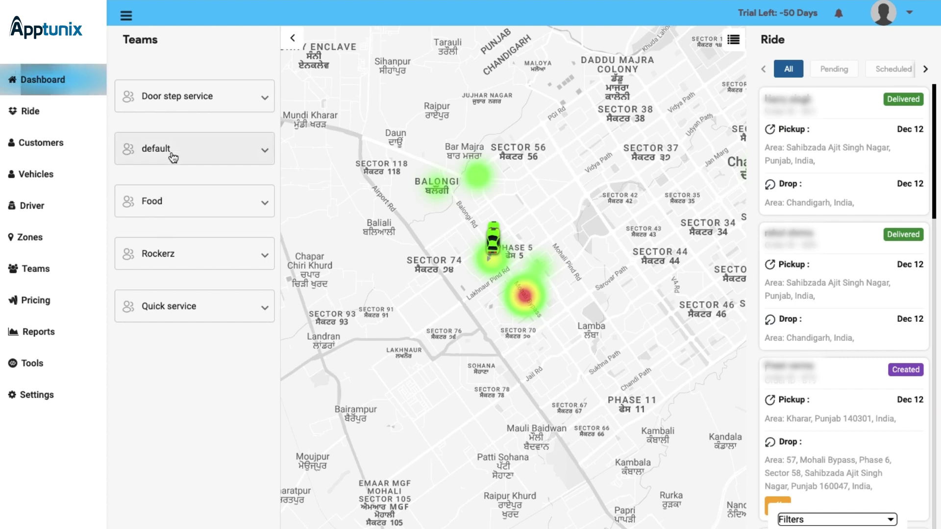
- Expand the Door step service team and preview, then close, driver 1075's assignable bookings
left_click(251, 96)
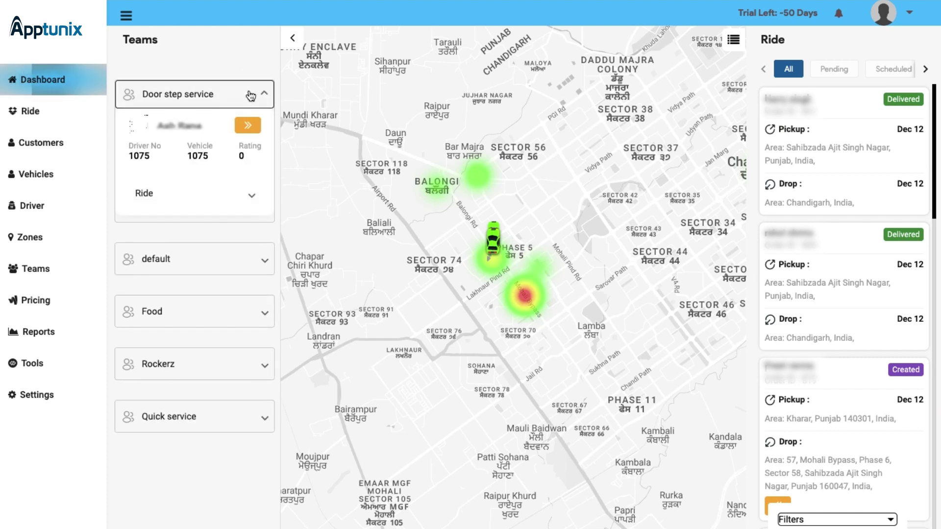
left_click(257, 127)
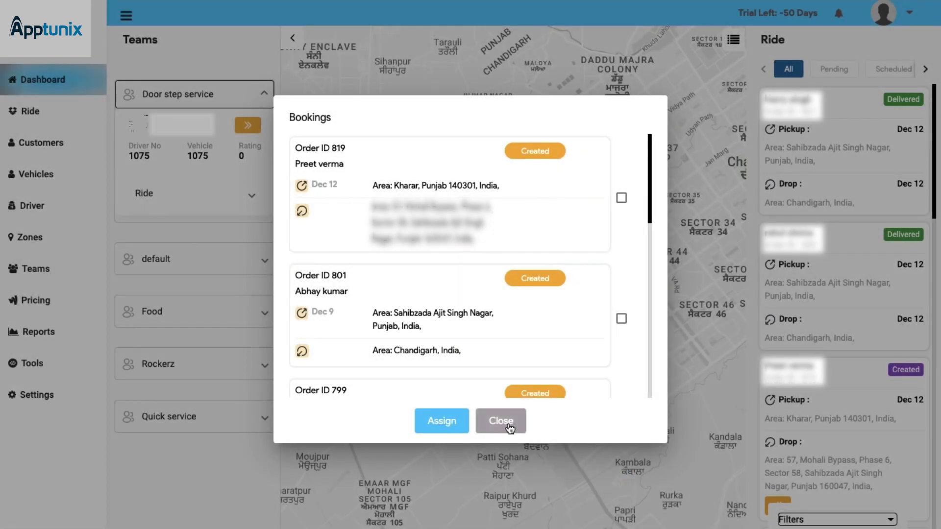
left_click(501, 421)
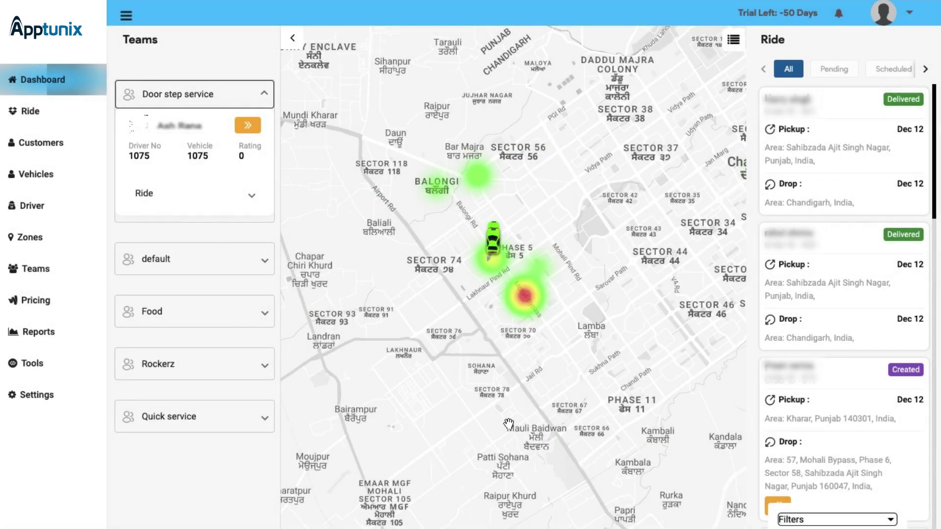
- View My Profile from the account menu, then go to the Ride page
left_click(910, 13)
left_click(852, 41)
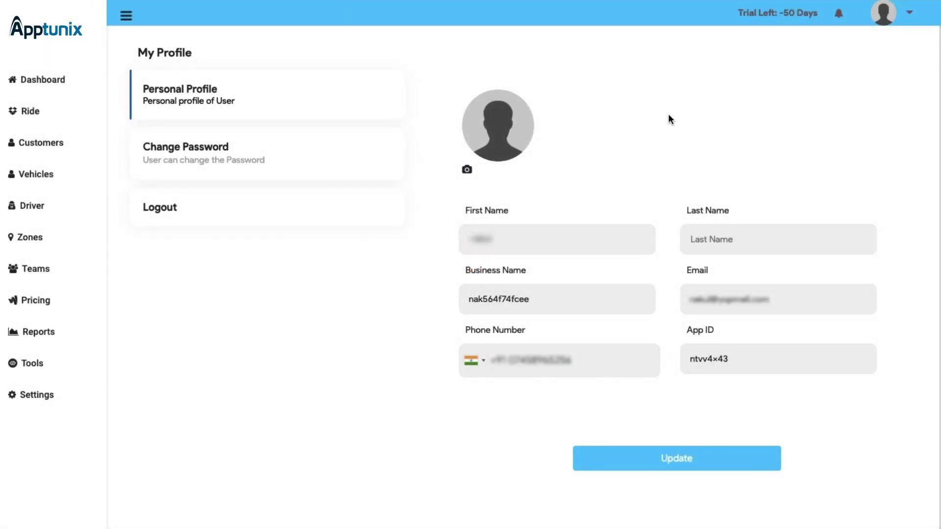
left_click(54, 110)
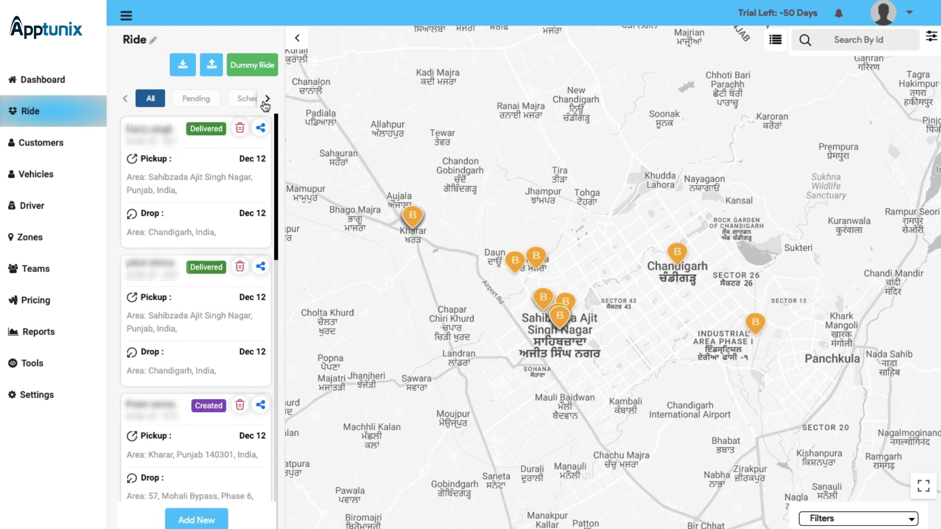
- Scroll the ride status tabs to Completed, and open then cancel the Dummy Ride form
left_click(267, 99)
left_click(267, 101)
left_click(267, 100)
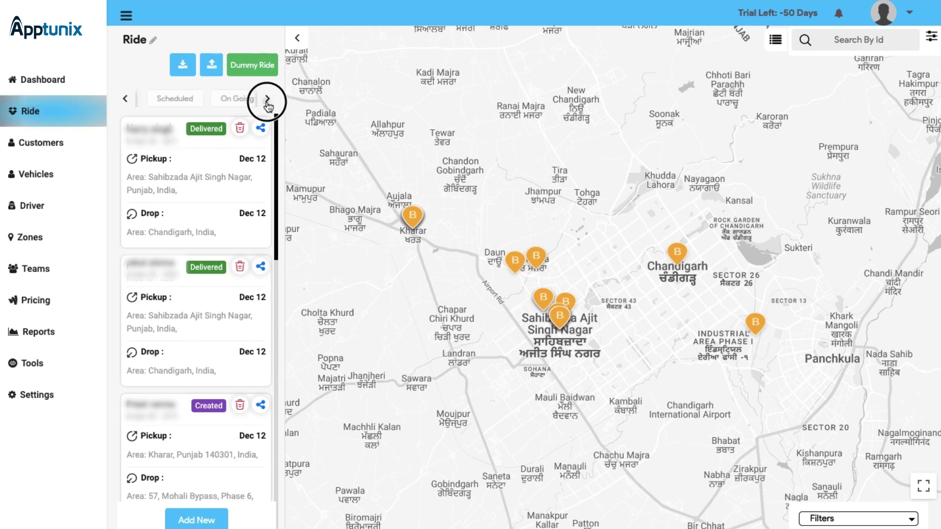
left_click(267, 100)
left_click(267, 101)
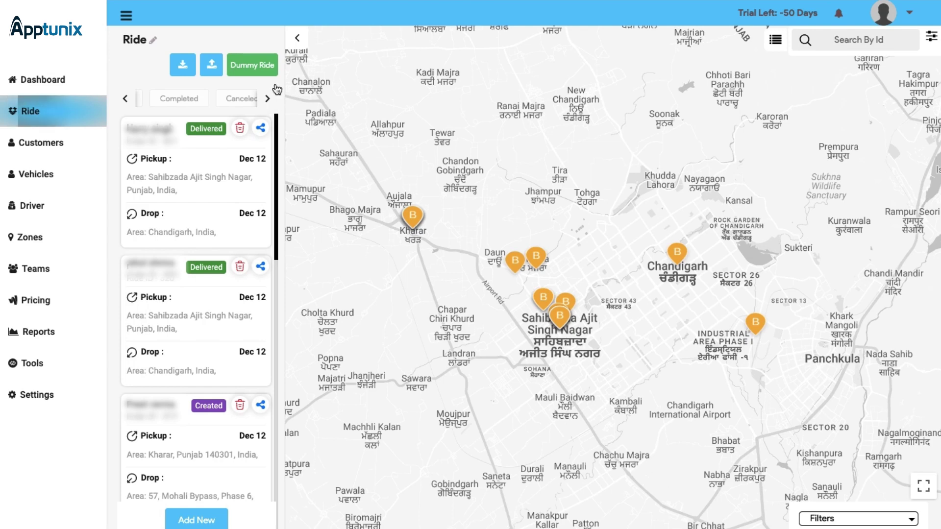
left_click(268, 68)
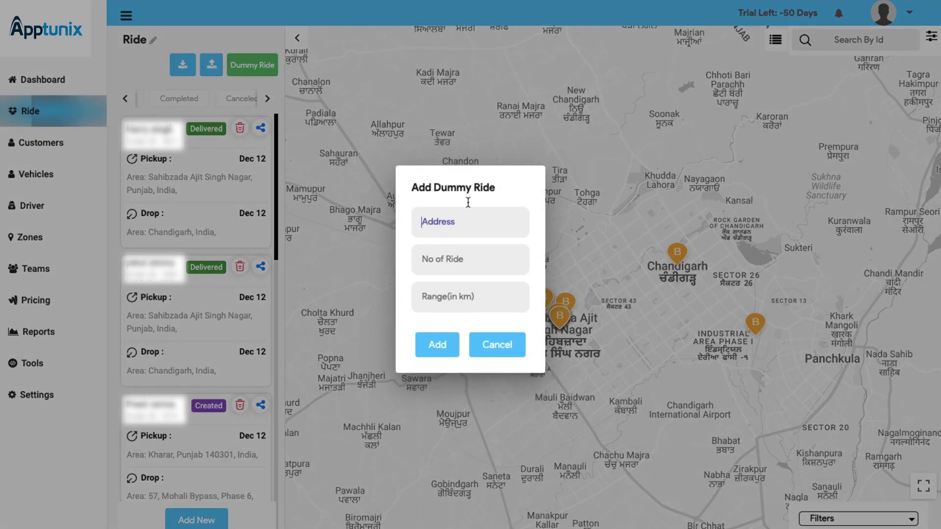
left_click(477, 344)
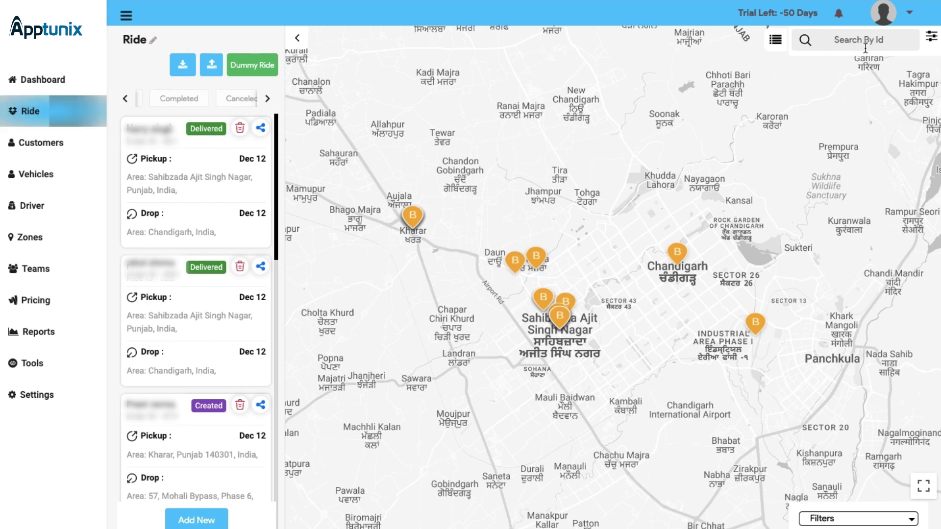
- Open the ride filter and clear all filters, then preview and close the first ride's share options
left_click(928, 42)
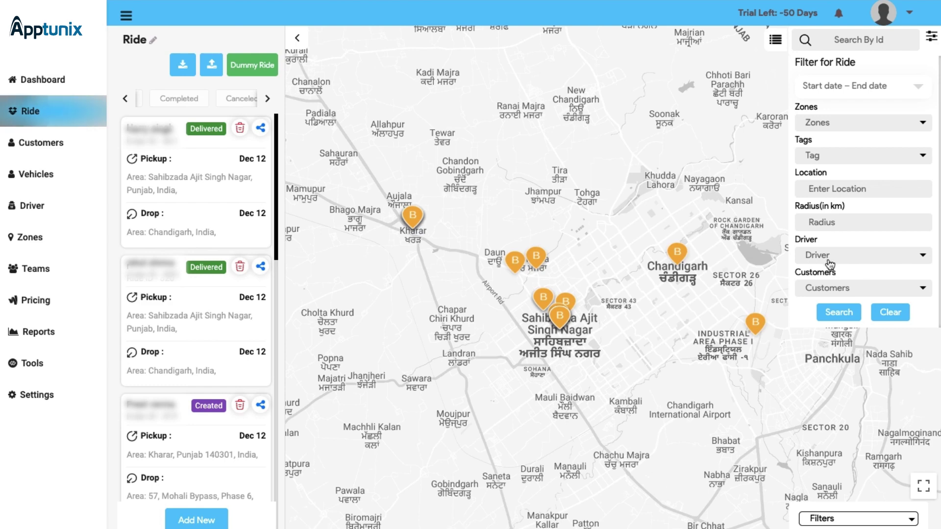
left_click(877, 316)
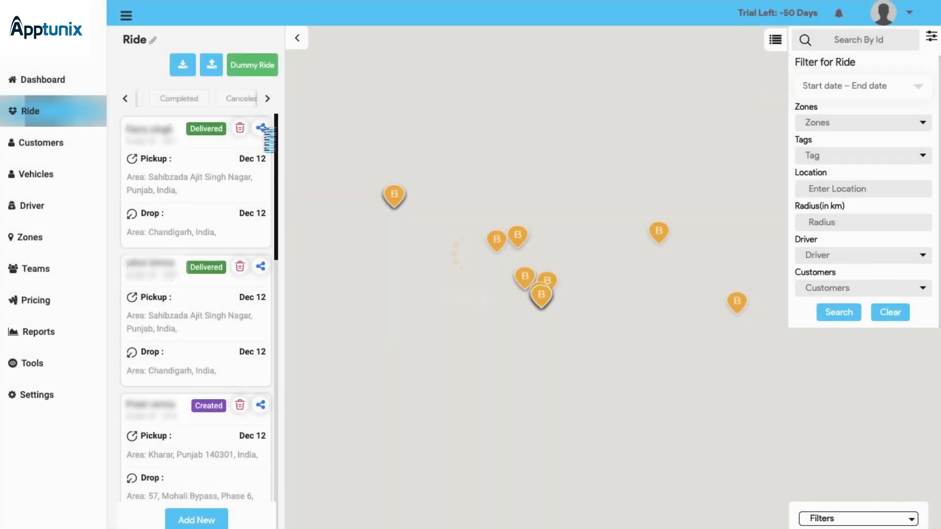
left_click(260, 128)
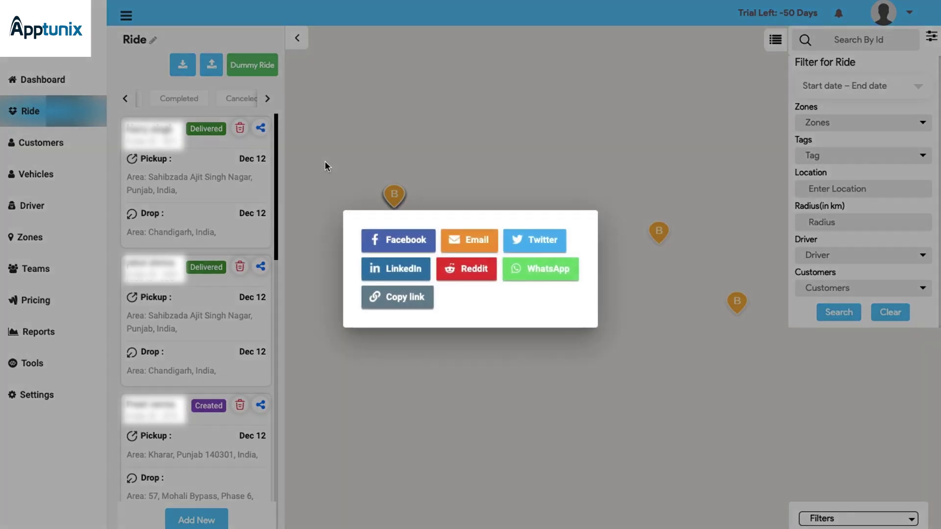
left_click(655, 304)
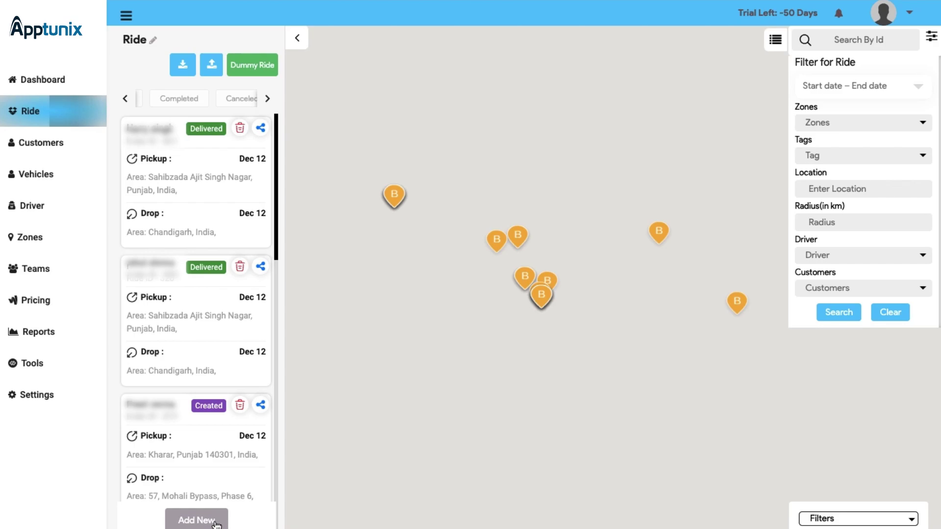
- Preview the Create Ride form, then open the Customers list
left_click(196, 520)
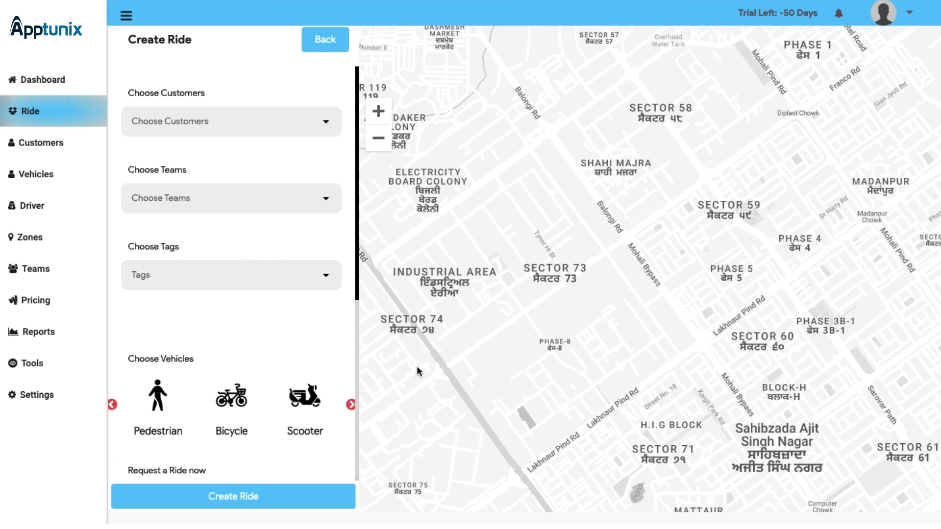
left_click(87, 155)
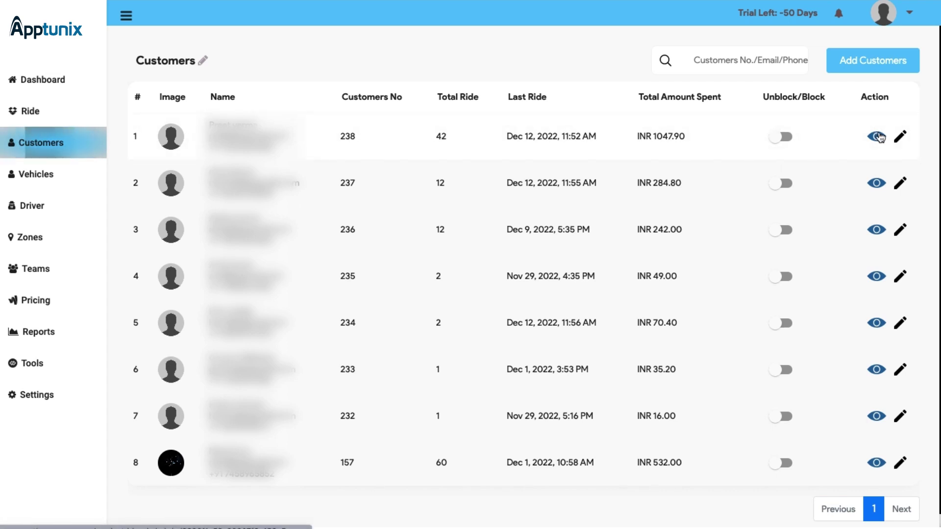
left_click(901, 137)
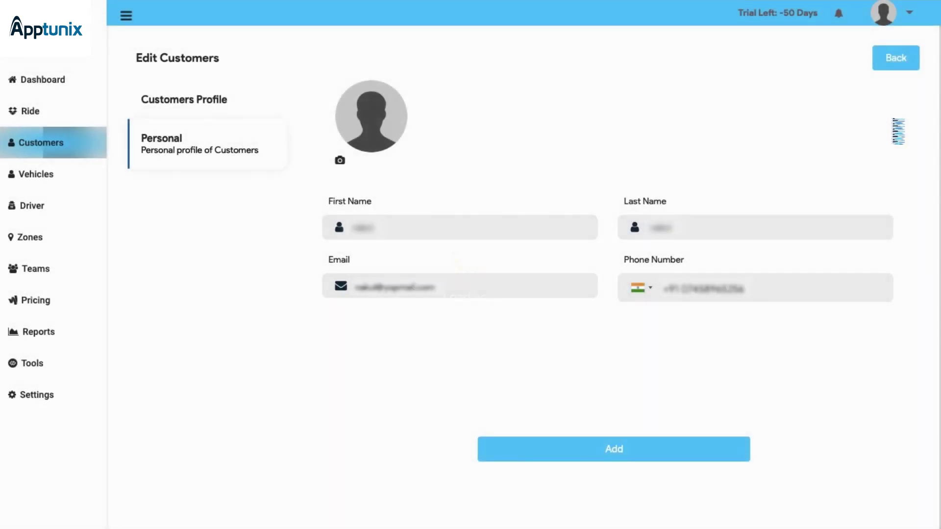
left_click(899, 64)
left_click(882, 64)
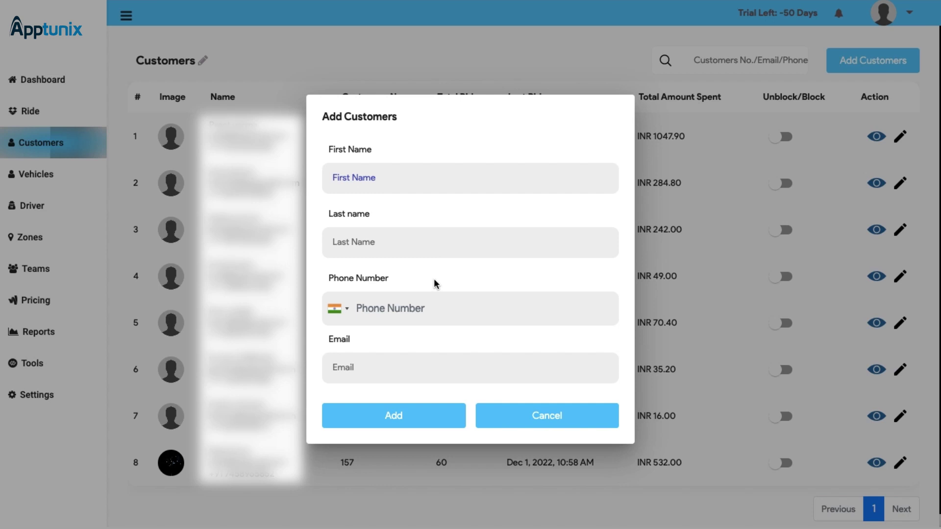
left_click(556, 420)
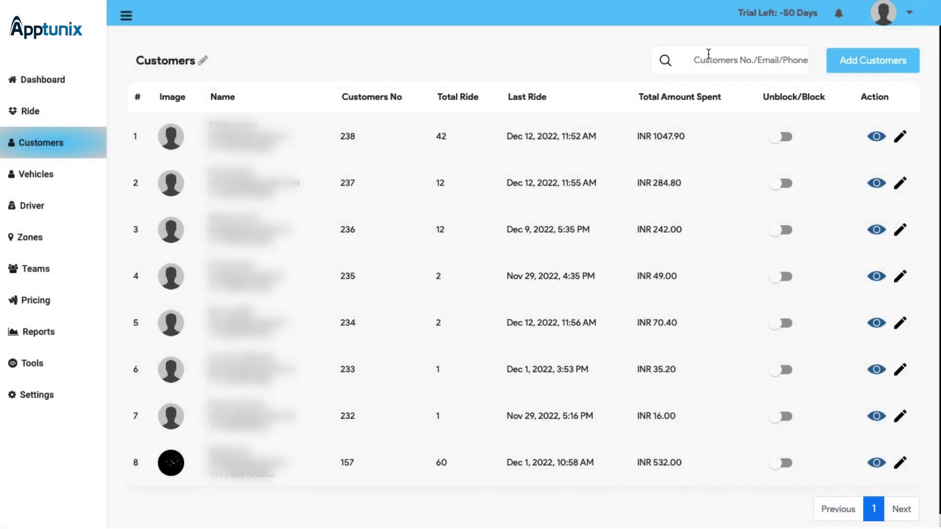
left_click(12, 180)
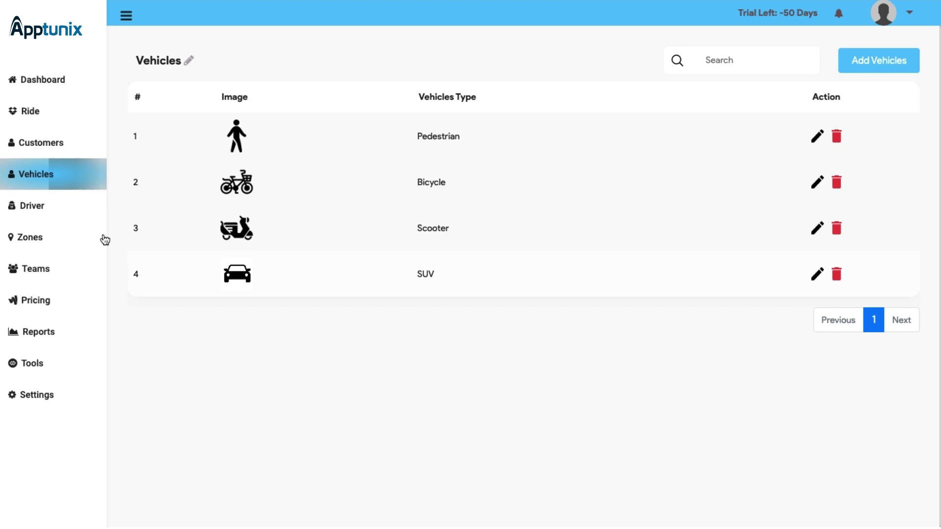
- Open the Driver list showing drivers 1091 down to 1015 with rides, ratings and block toggles
left_click(80, 211)
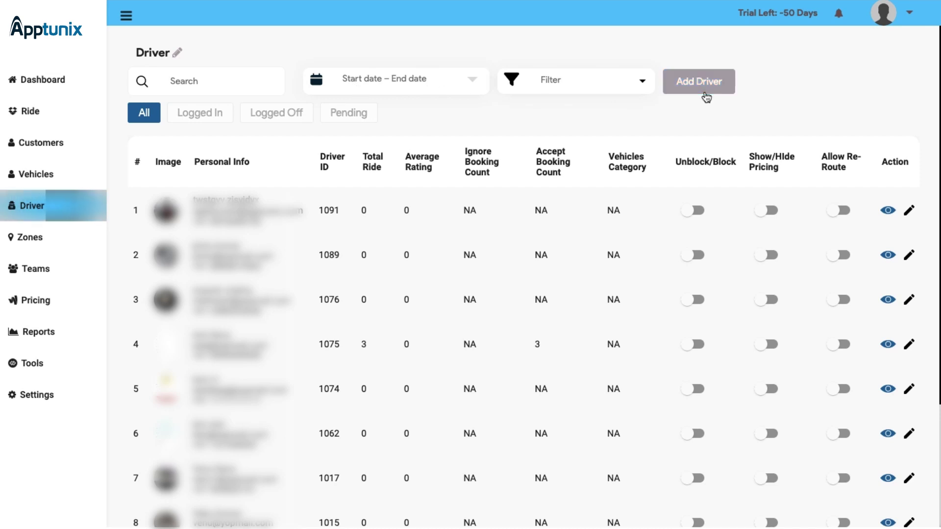
- Open Zones, preview the Add Zones map editor, and return to the six-zone list
left_click(49, 248)
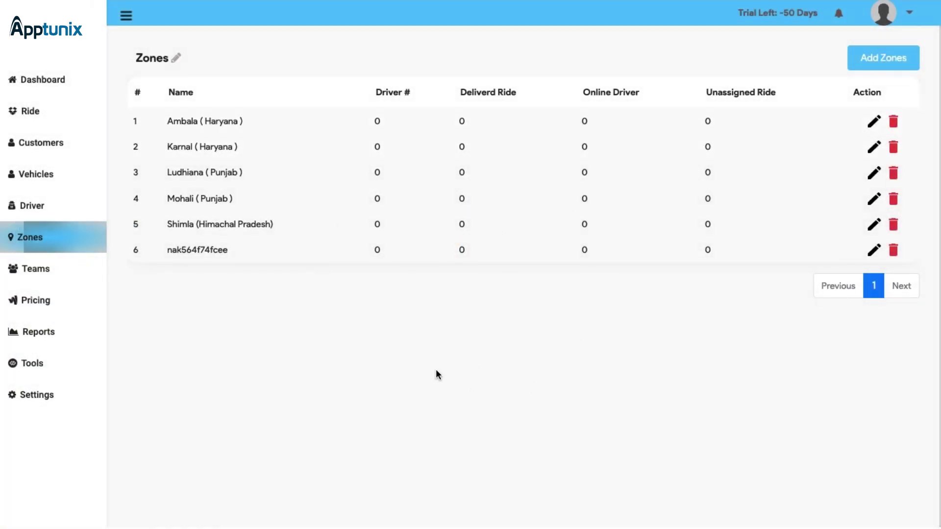
left_click(861, 63)
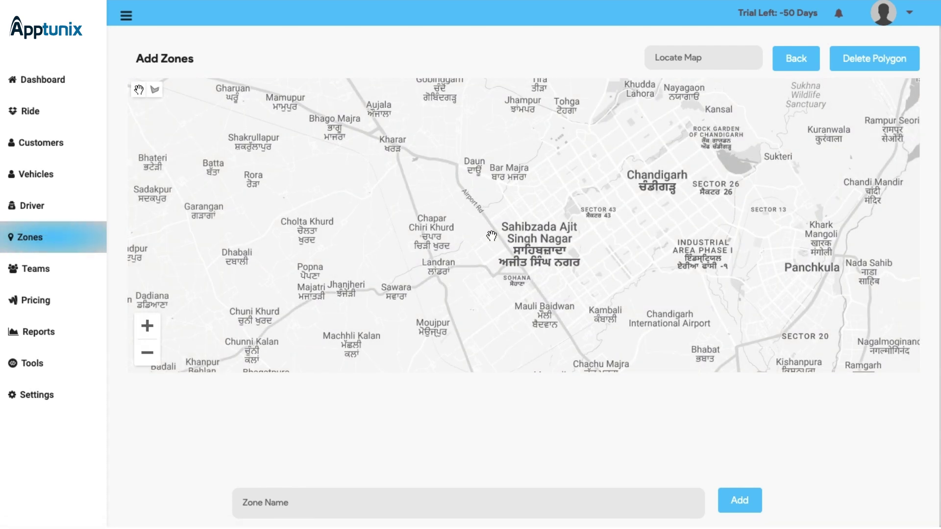
left_click(799, 59)
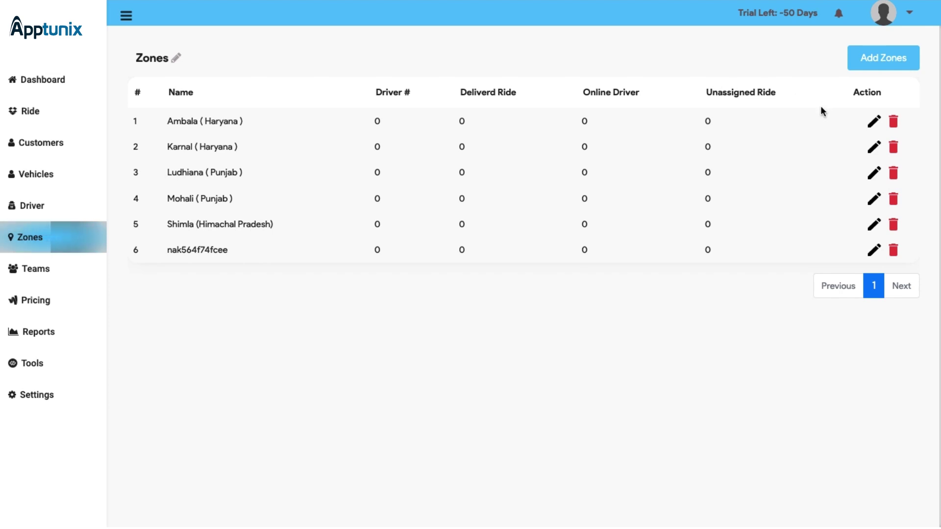
left_click(87, 274)
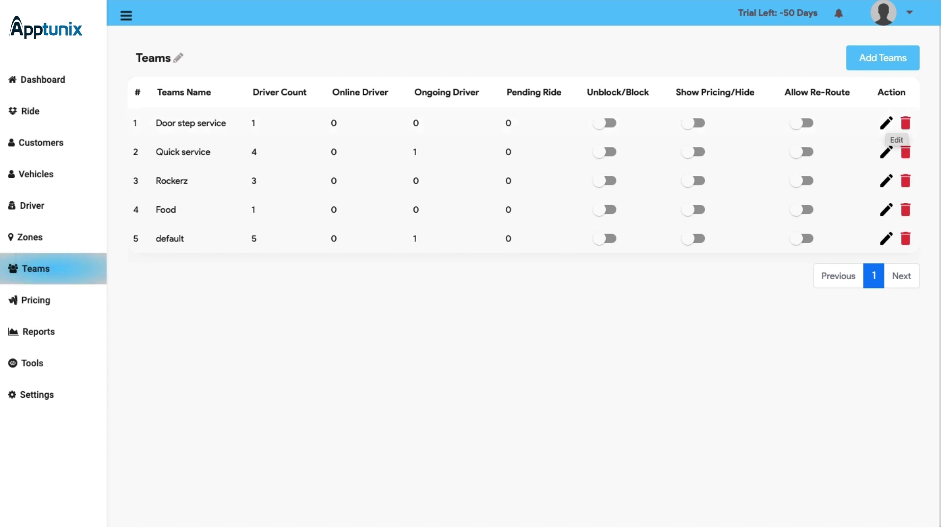
left_click(869, 66)
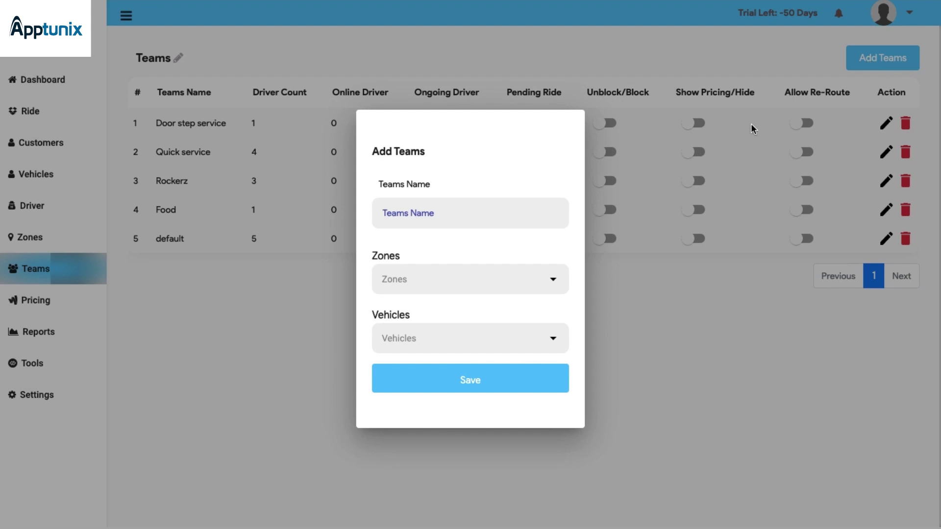
left_click(503, 211)
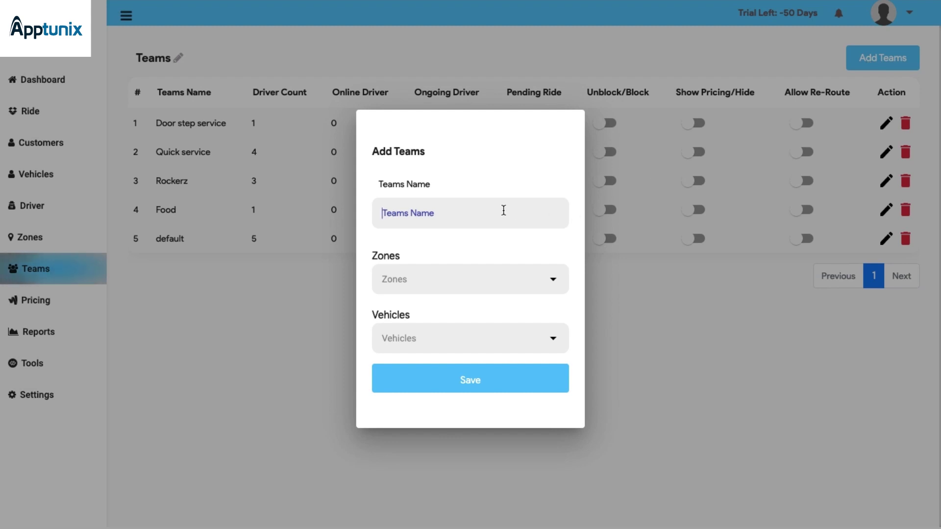
left_click(471, 379)
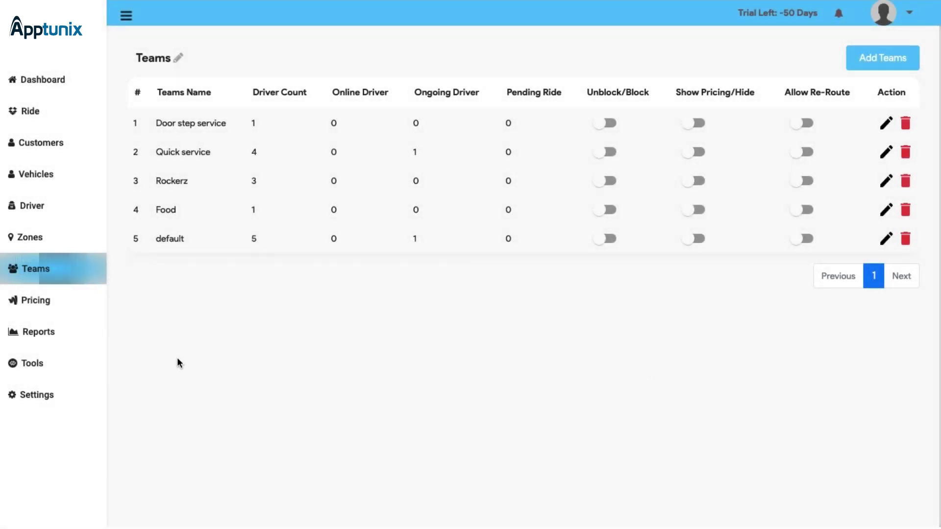
- Open Pricing, showing the Vehicles Tax entry with 25% driver share, and start adding pricing
left_click(72, 297)
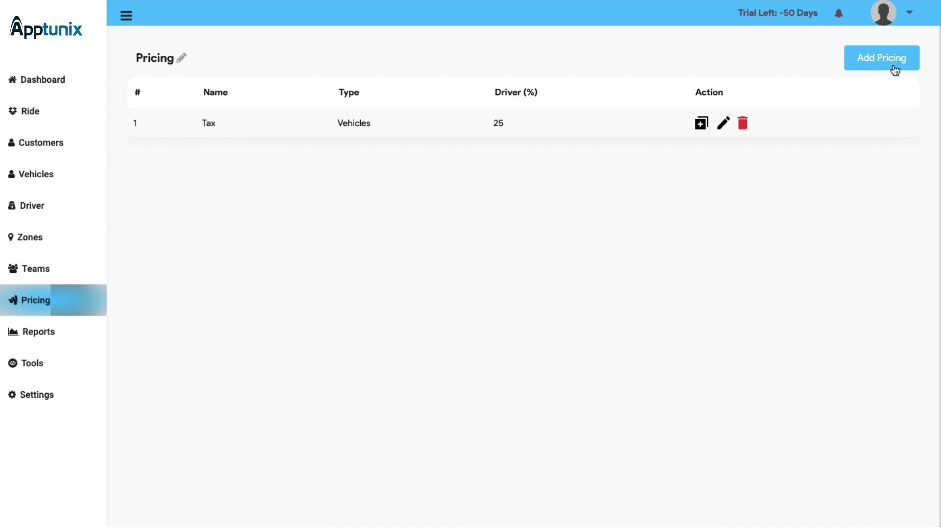
left_click(904, 56)
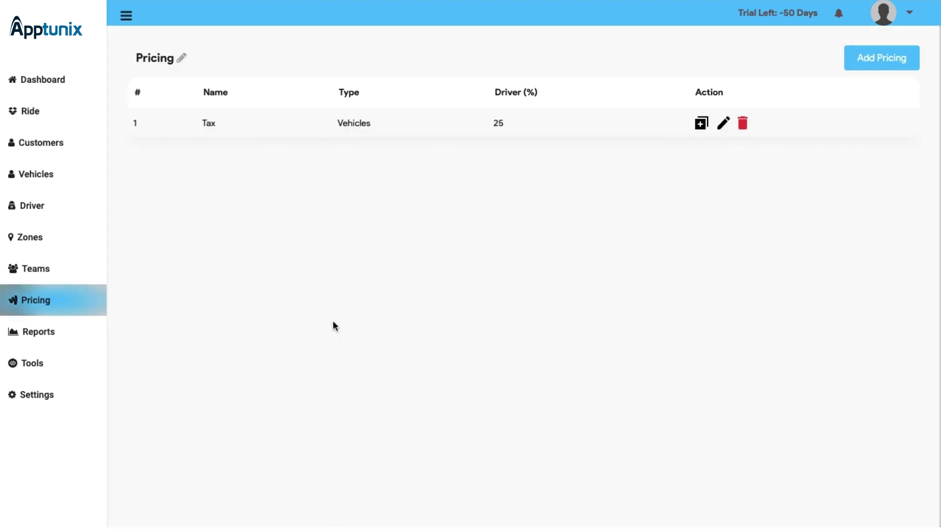
- View the driver payout reports, then open the Basic, Standard and Premium subscription plans
left_click(56, 334)
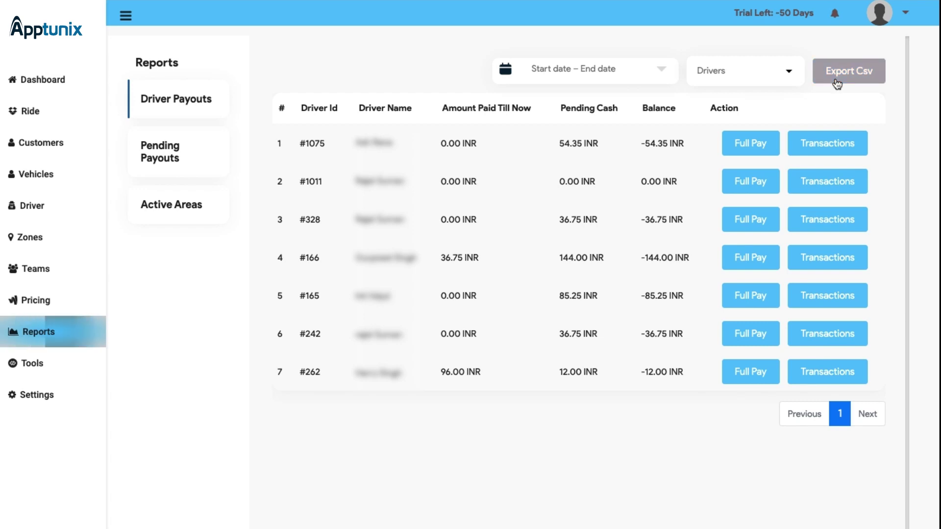
left_click(76, 375)
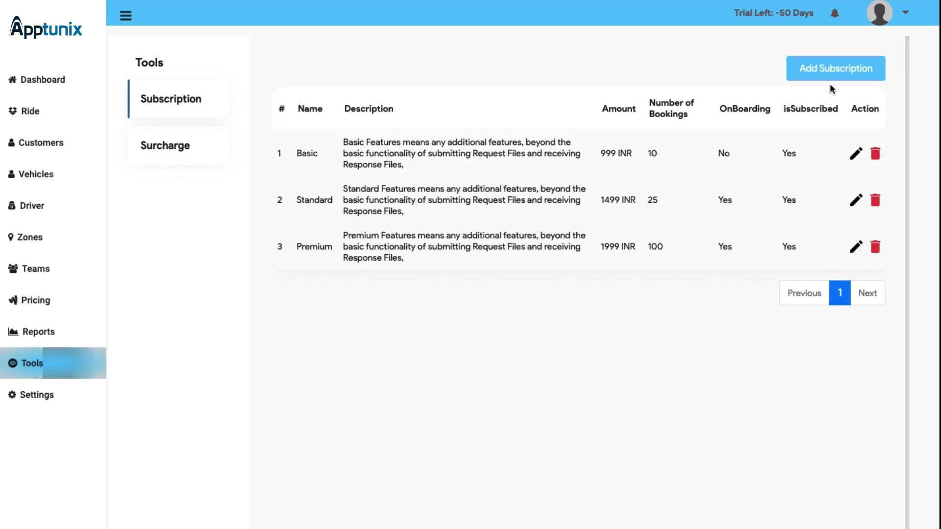
- View the Surcharge list, then open Settings to the General Settings page
left_click(191, 152)
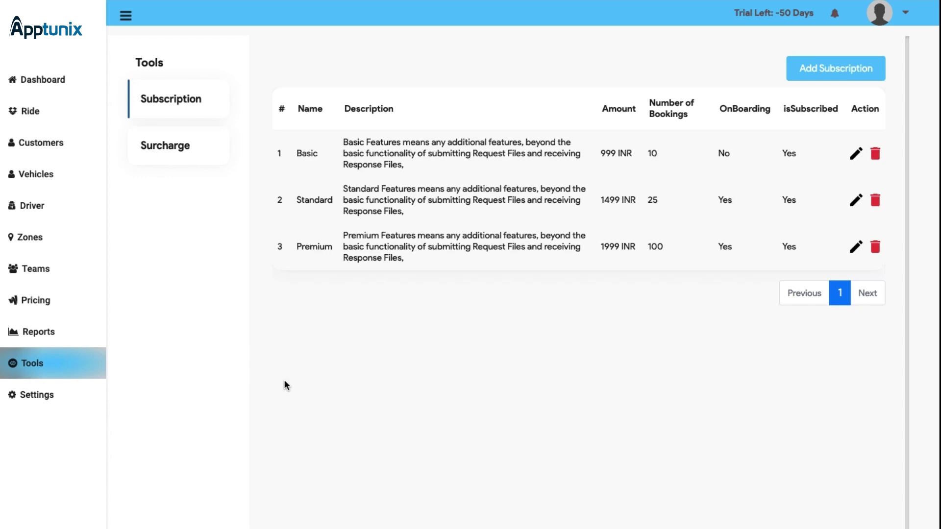
left_click(40, 407)
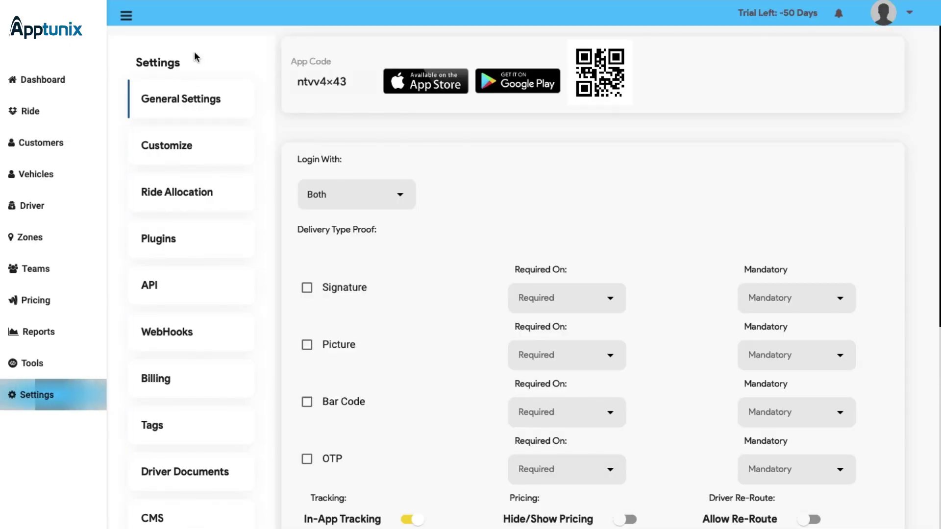
left_click(207, 98)
scroll(476, 393, "down", 5)
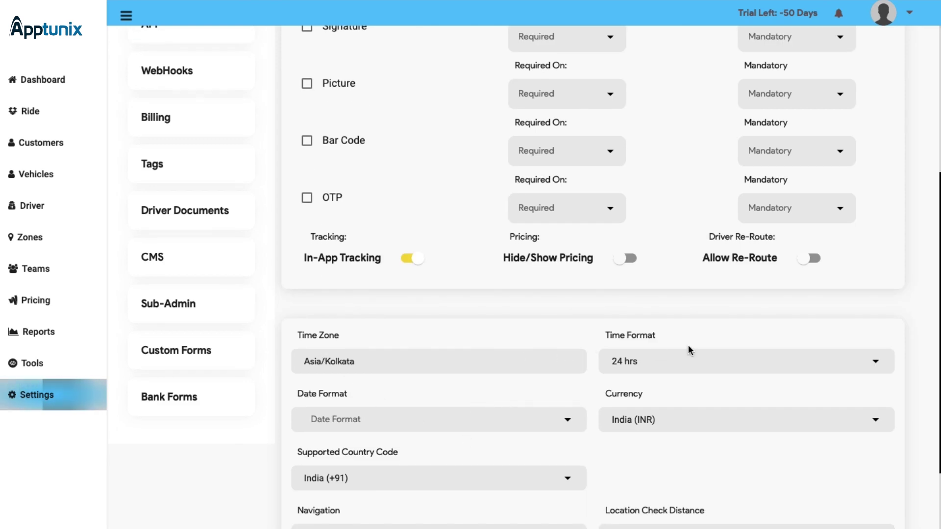
scroll(369, 411, "down", 1)
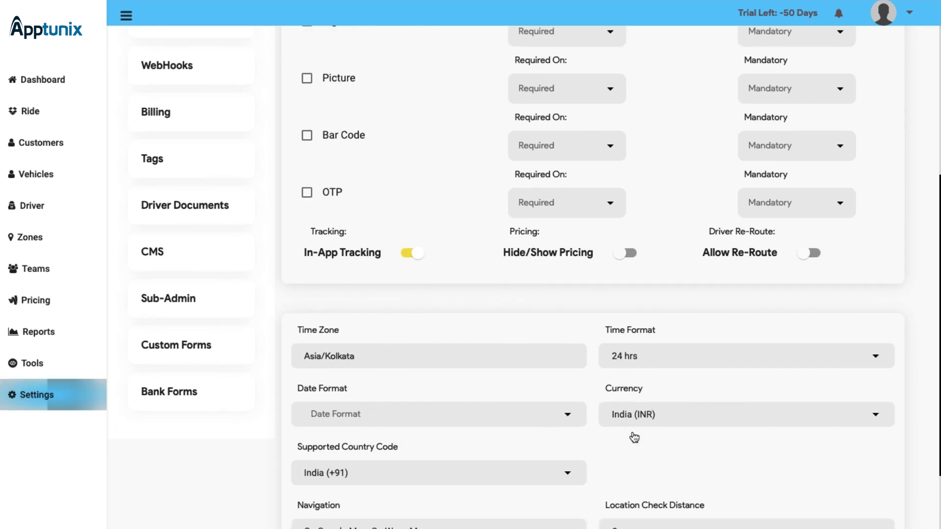
scroll(499, 444, "down", 1)
scroll(398, 450, "down", 3)
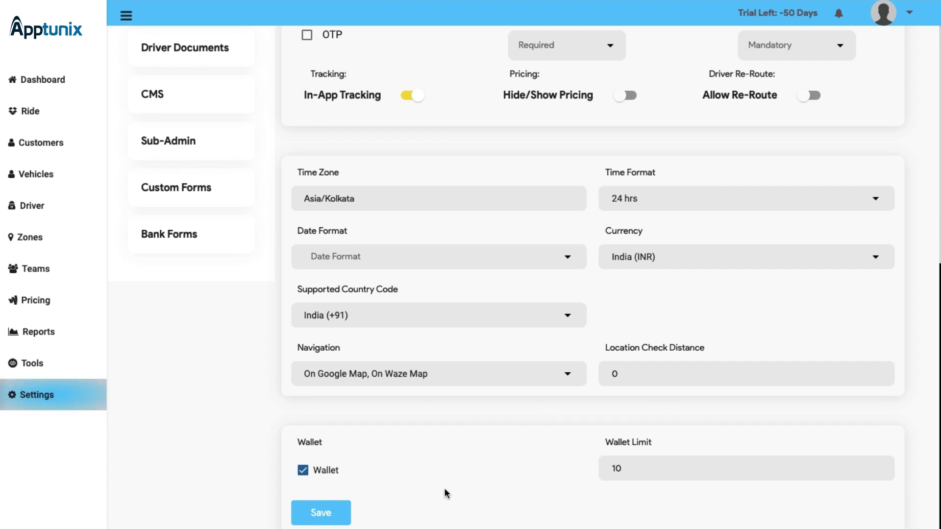
scroll(445, 487, "up", 8)
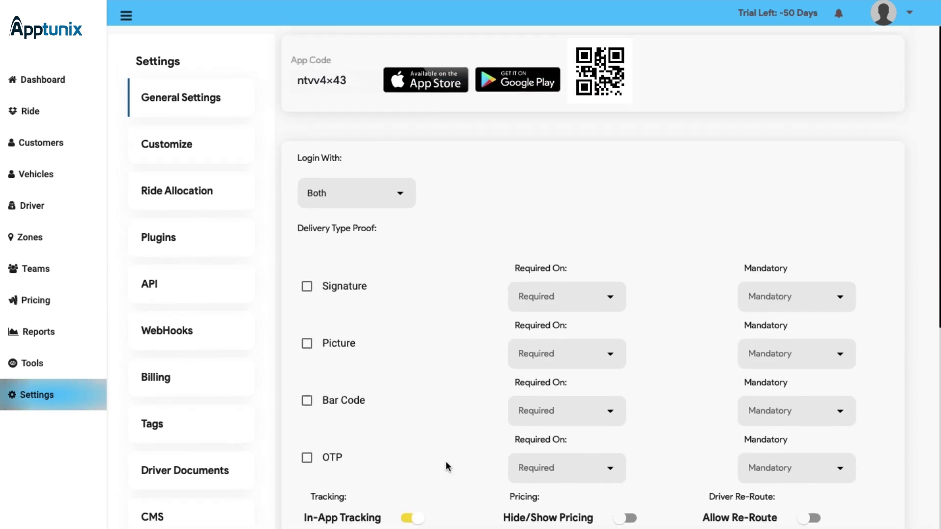
- Open Customize settings and scroll to the primary, secondary and text colour pickers
left_click(202, 153)
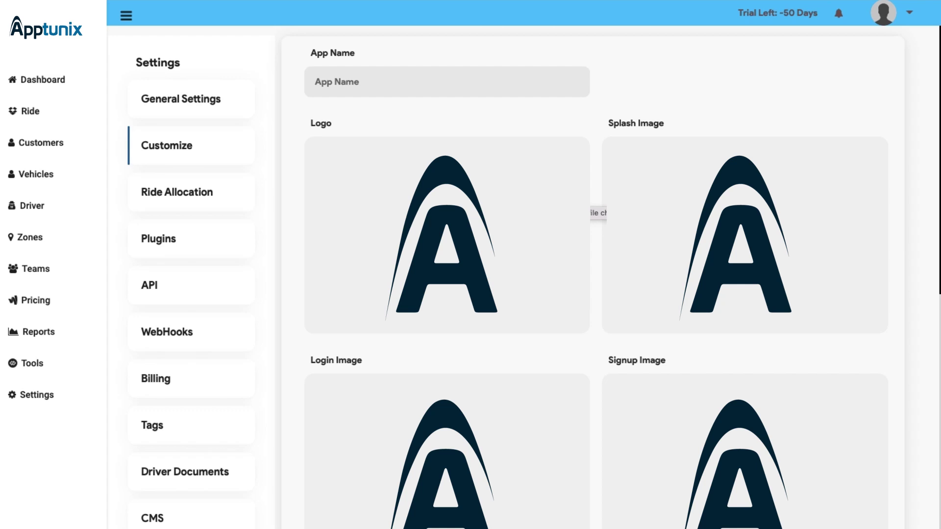
scroll(499, 371, "down", 10)
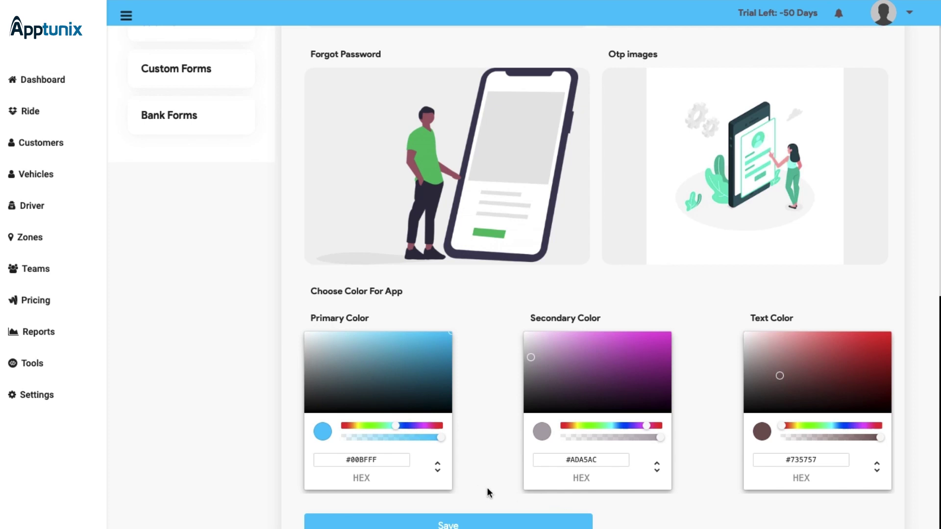
scroll(419, 345, "up", 10)
- Open Ride Allocation settings showing Nearest Available allocation and 30-second assignment time
left_click(198, 198)
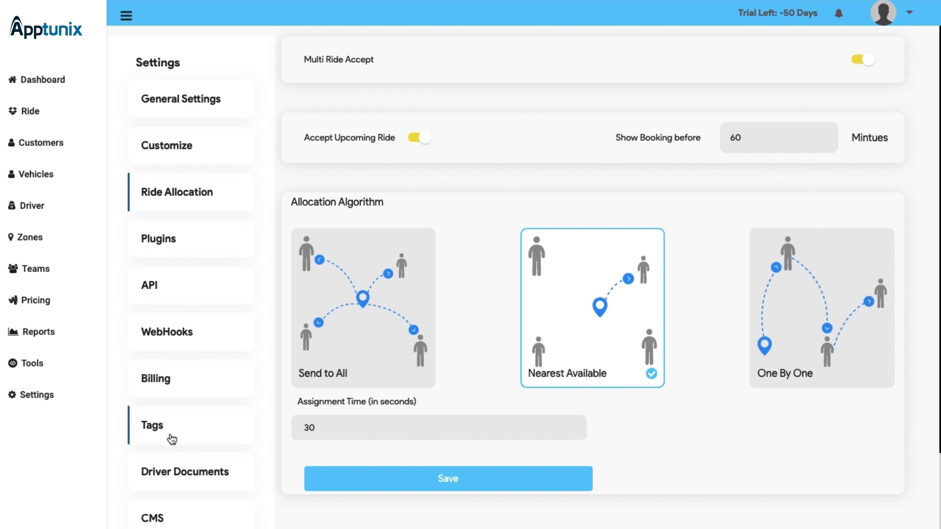
- Open Driver Documents to list the DI, DL, RC and driverAdded documents
left_click(176, 488)
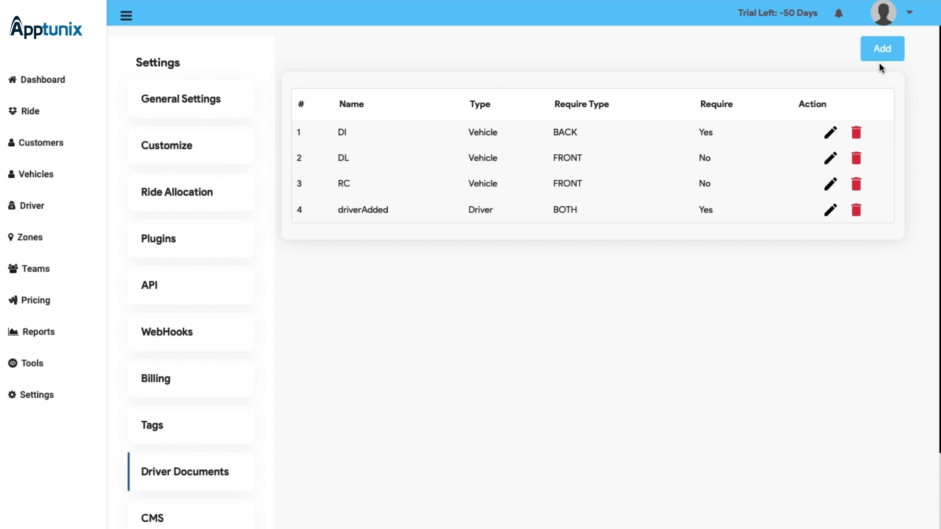
- View the CMS Privacy And Policy content, then close the Add CMS form without adding a page
left_click(179, 519)
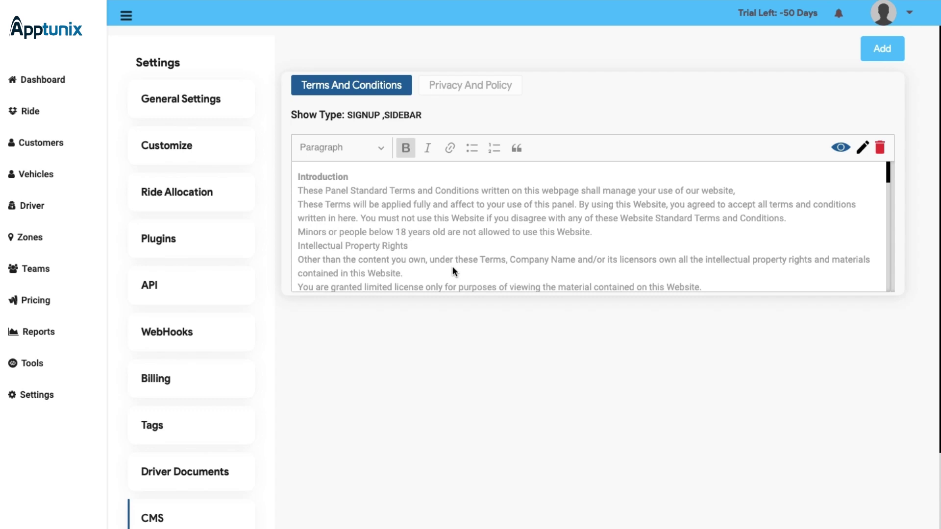
left_click(504, 93)
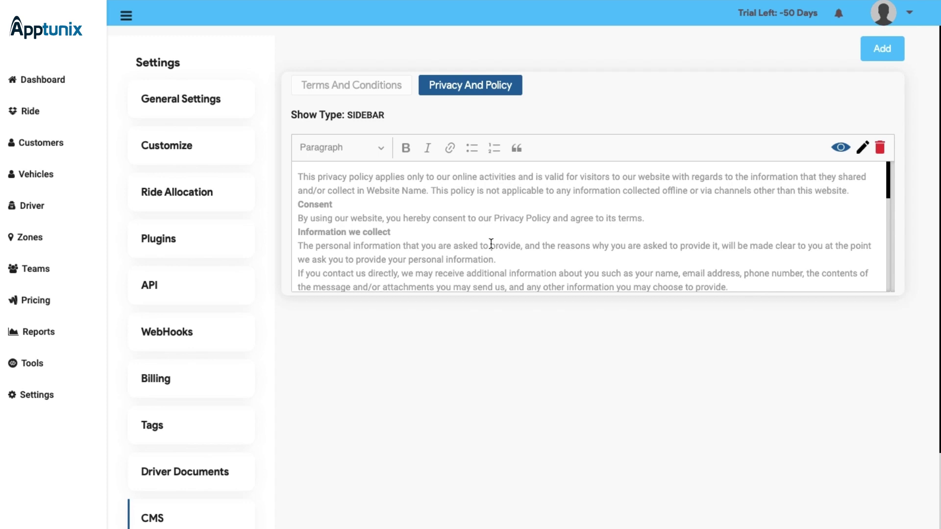
left_click(877, 48)
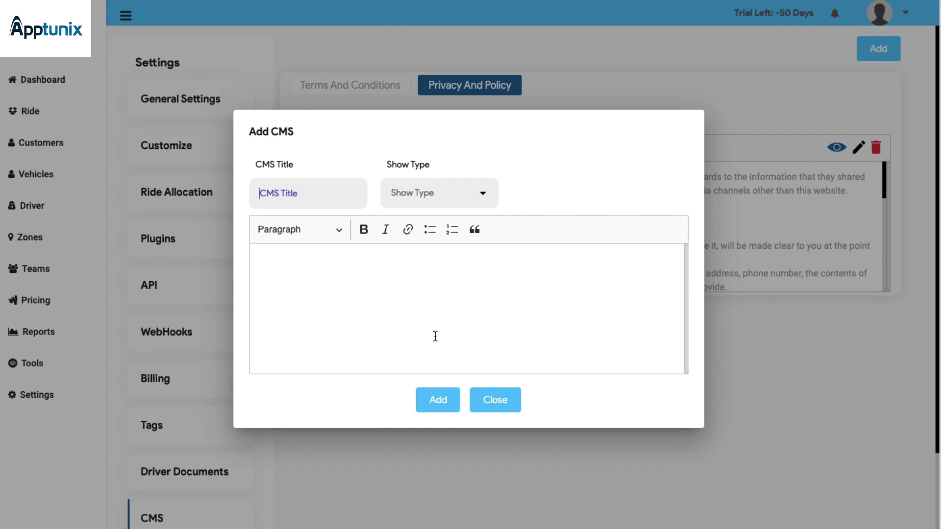
left_click(495, 400)
scroll(151, 473, "down", 3)
- Open Sub-Admin settings and review the two Active SubAdmin accounts in Manage Access
left_click(196, 455)
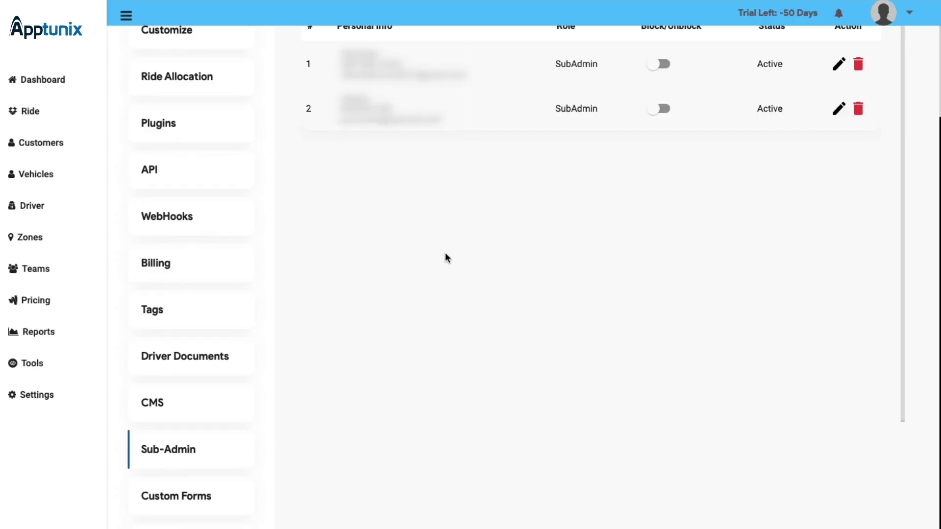
scroll(445, 254, "down", 1)
scroll(446, 254, "up", 2)
scroll(447, 260, "up", 1)
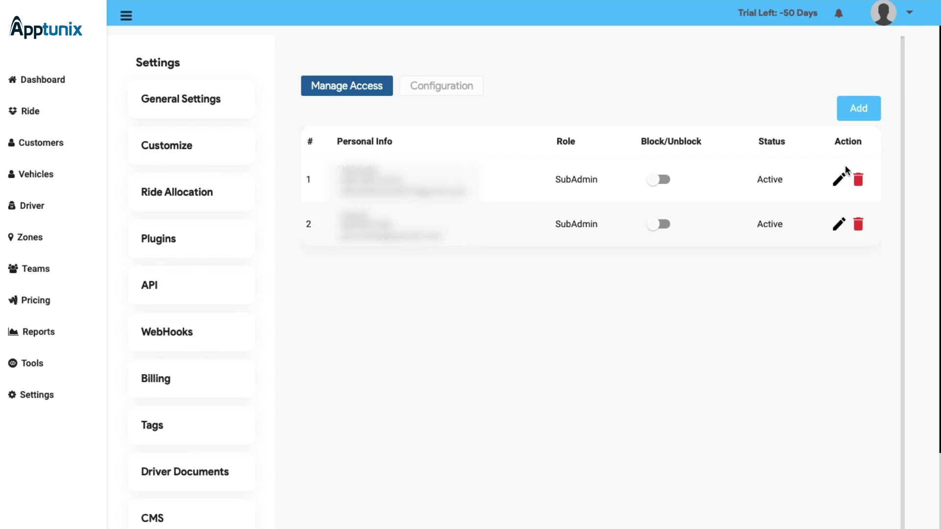
scroll(204, 480, "down", 3)
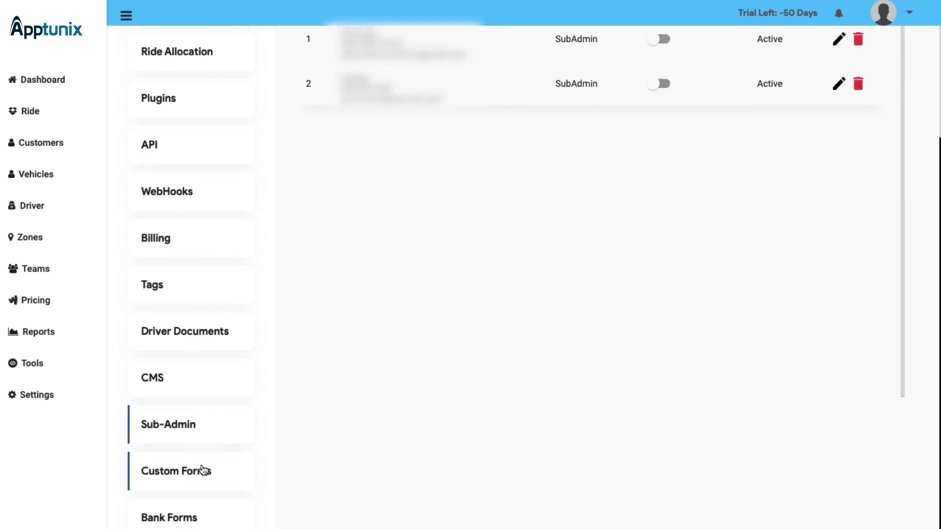
- Open Custom Forms and scroll the PROPERTIES panel of the Contact us form builder
left_click(204, 470)
scroll(532, 316, "down", 3)
scroll(532, 313, "up", 5)
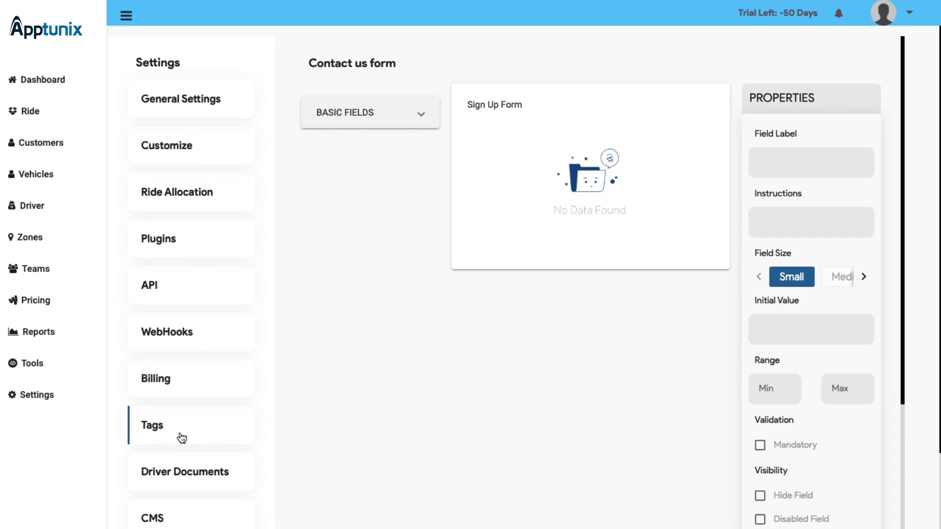
scroll(181, 436, "down", 3)
- Open Bank Forms showing required Account Holder Name, Account Number and IFSC fields
left_click(193, 517)
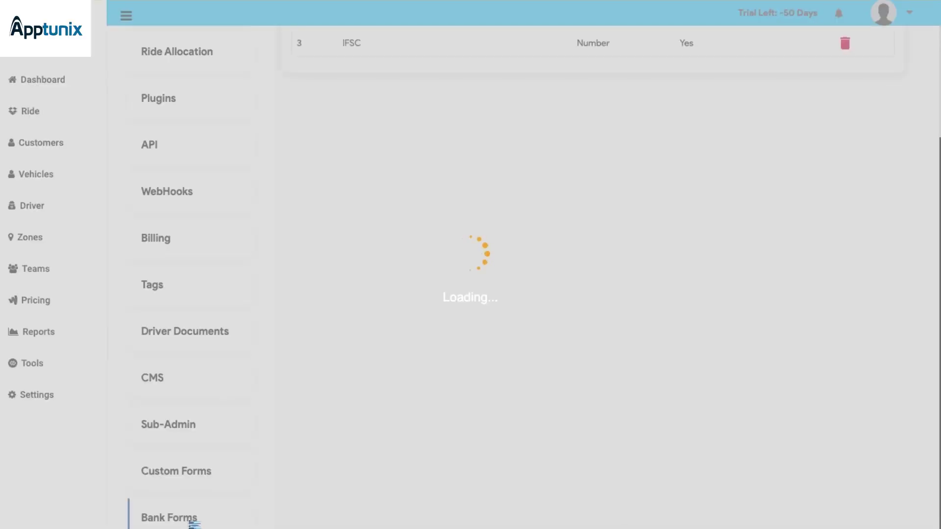
scroll(489, 150, "up", 3)
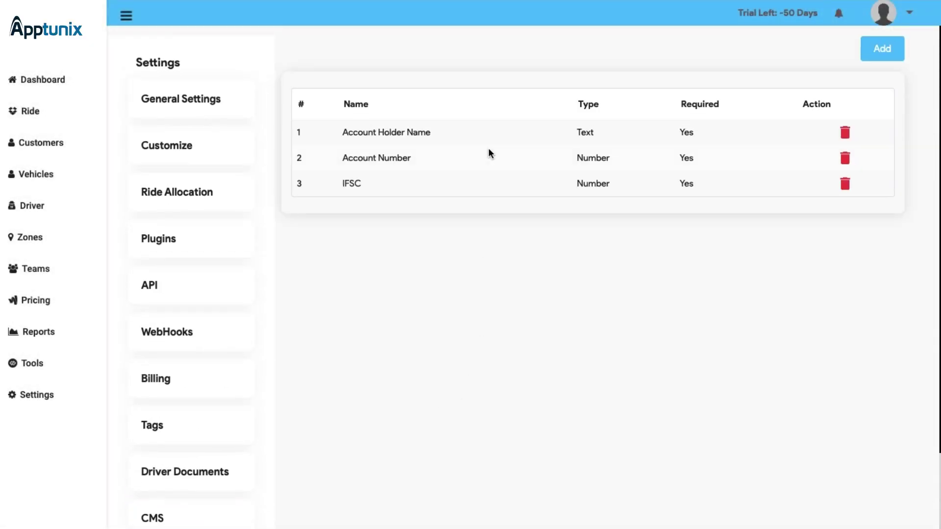